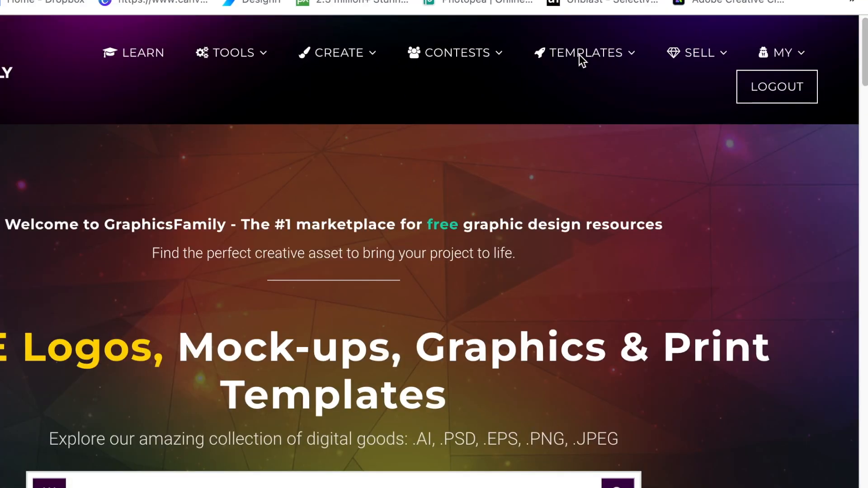
# Look over the free banner templates and open the Billboards category
pyautogui.moveTo(581, 62)
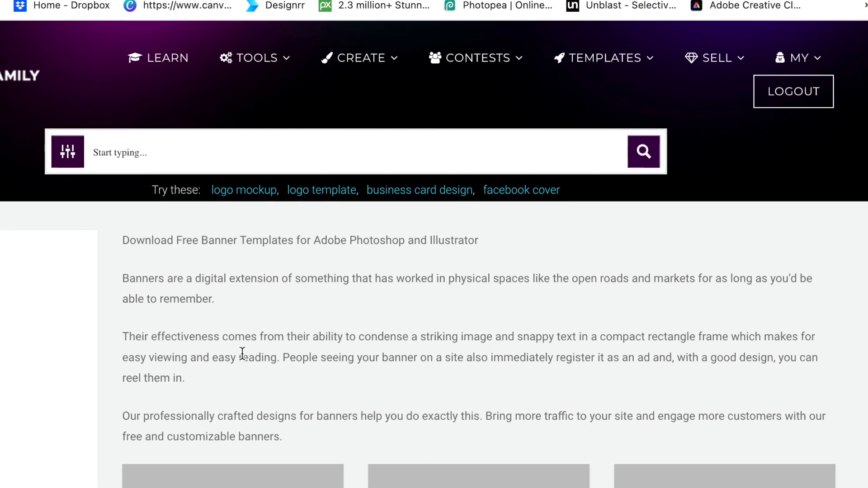
pyautogui.scroll(-10, 10, 298)
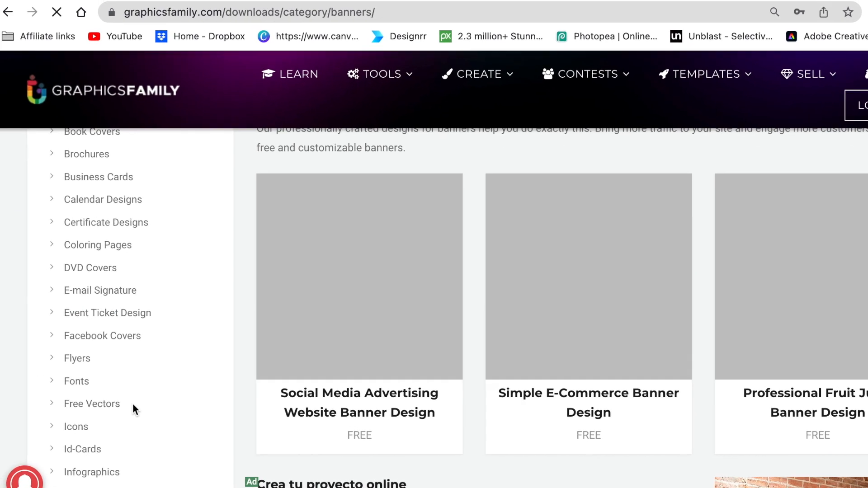
pyautogui.scroll(4, 140, 405)
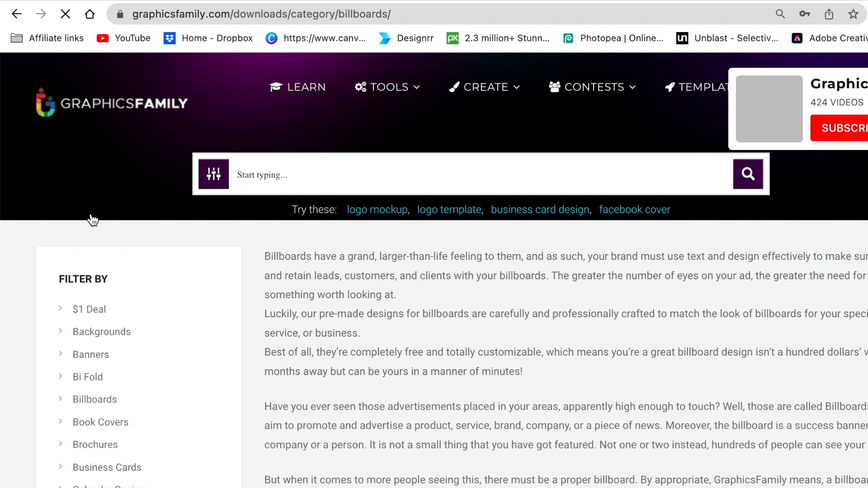
# Browse the Billboards category and open the Blank Billboard Mockup Free Psd template
pyautogui.scroll(-6, 174, 308)
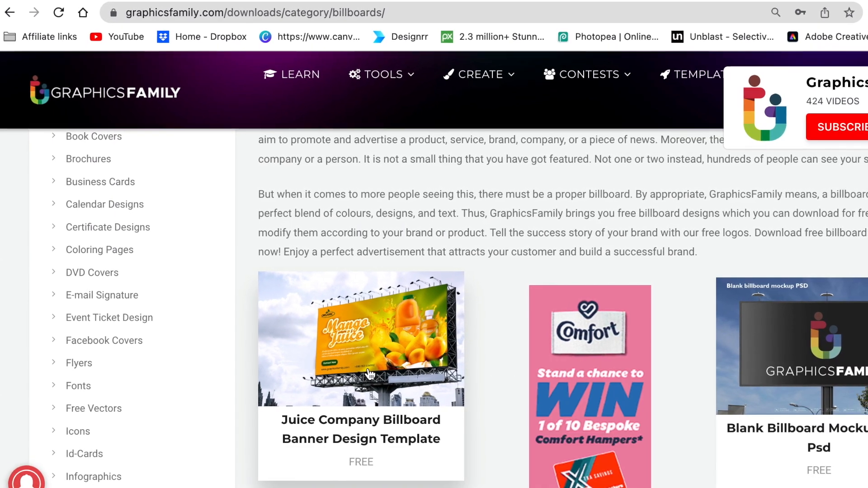
pyautogui.scroll(-7, 758, 386)
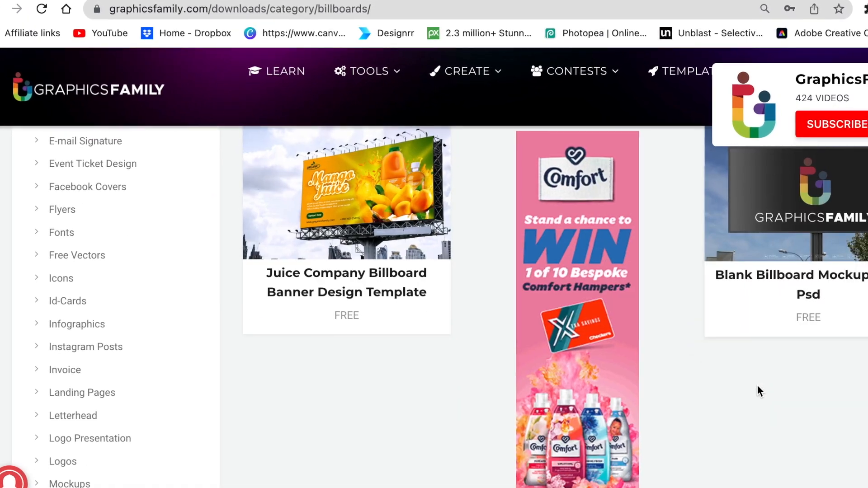
pyautogui.scroll(-9, 749, 384)
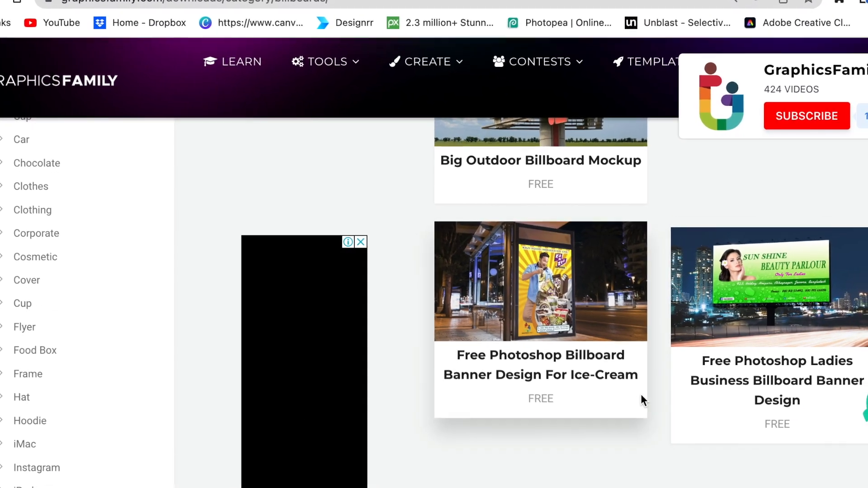
pyautogui.scroll(-2, 641, 394)
pyautogui.scroll(-4, 622, 398)
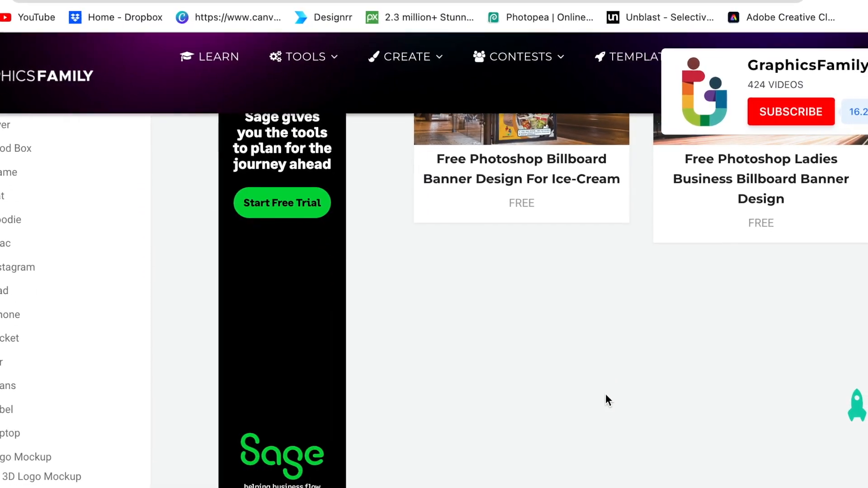
pyautogui.scroll(-15, 592, 393)
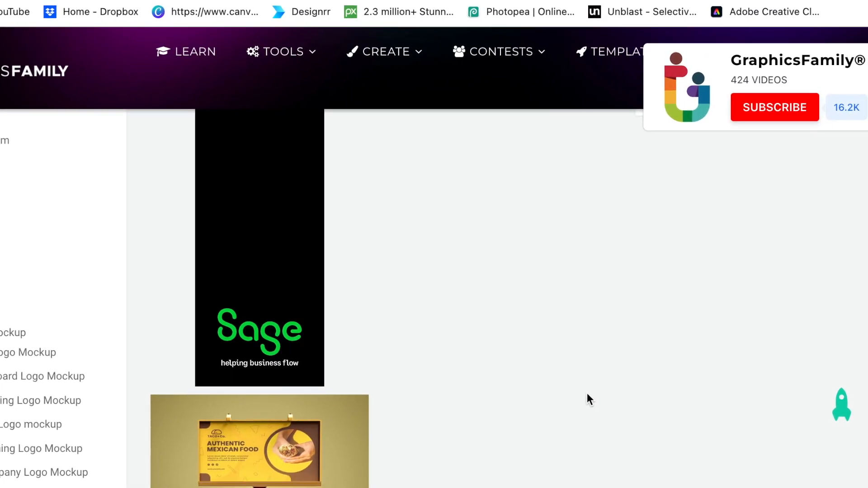
pyautogui.scroll(5, 575, 394)
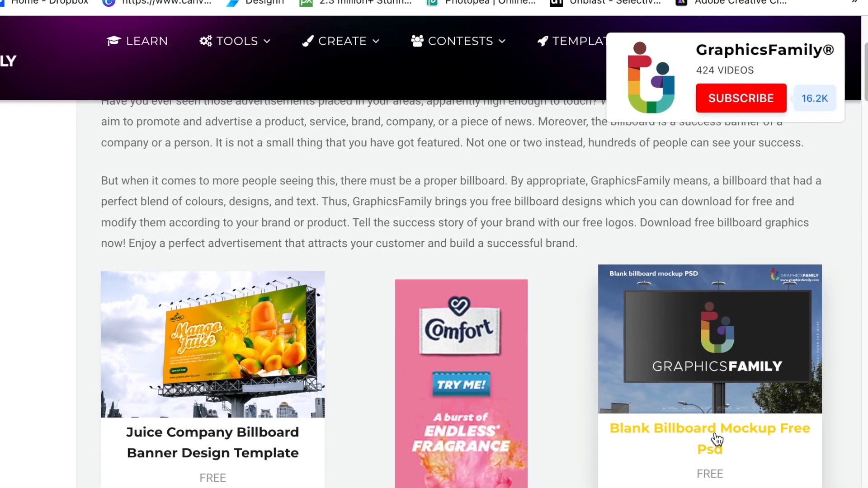
pyautogui.click(713, 441)
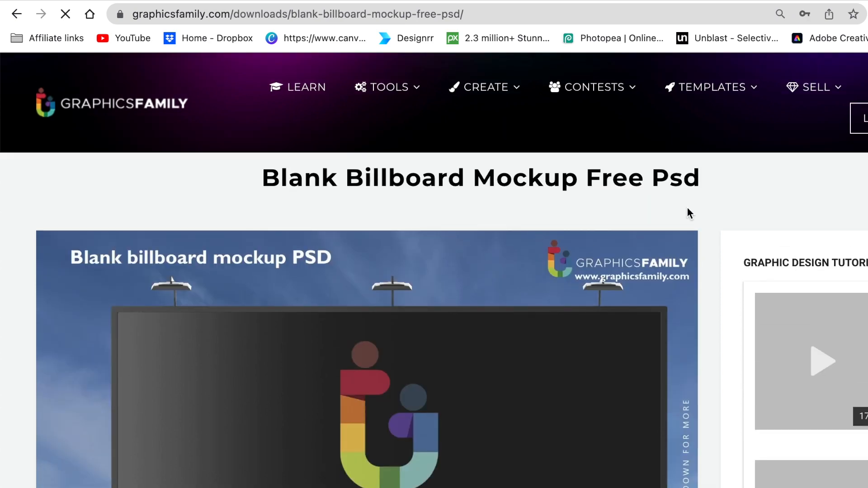
# Review the blank billboard mockup's page and open the template for online editing
pyautogui.scroll(-8, 687, 210)
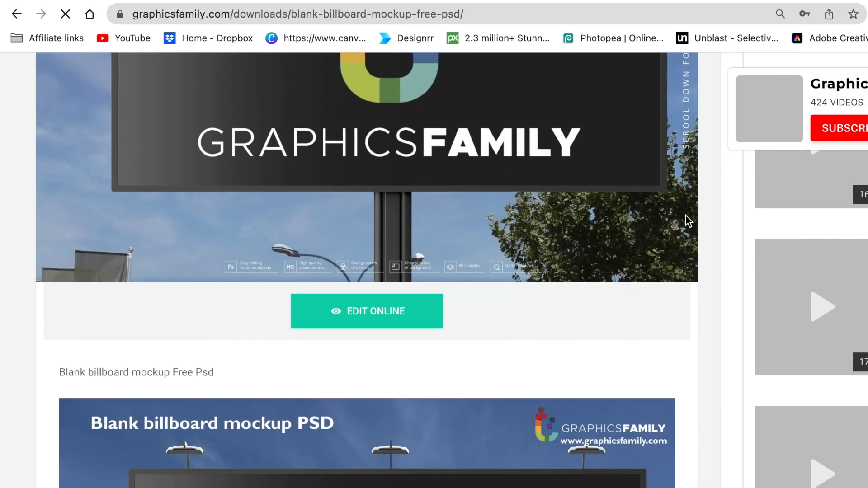
pyautogui.scroll(-5, 685, 216)
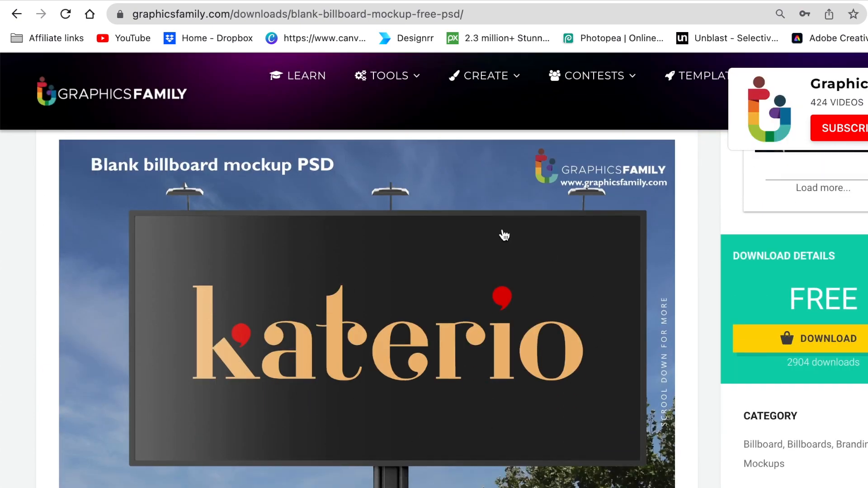
pyautogui.scroll(-5, 333, 406)
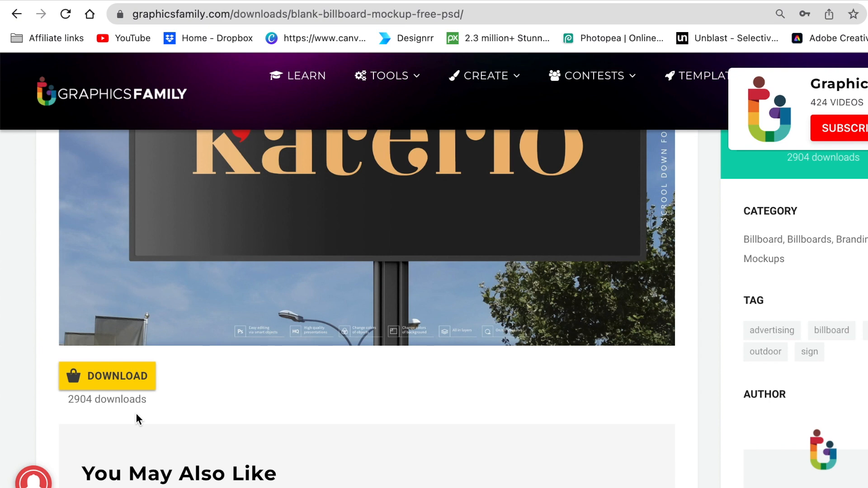
pyautogui.scroll(10, 136, 413)
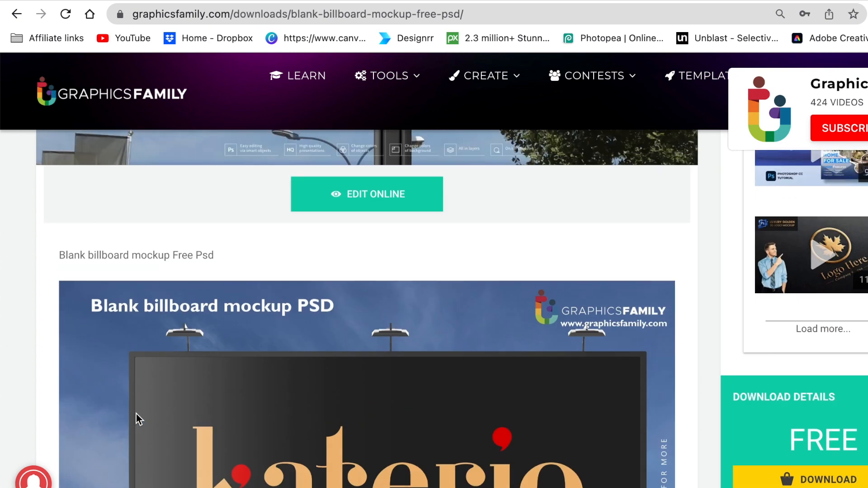
pyautogui.scroll(1, 138, 419)
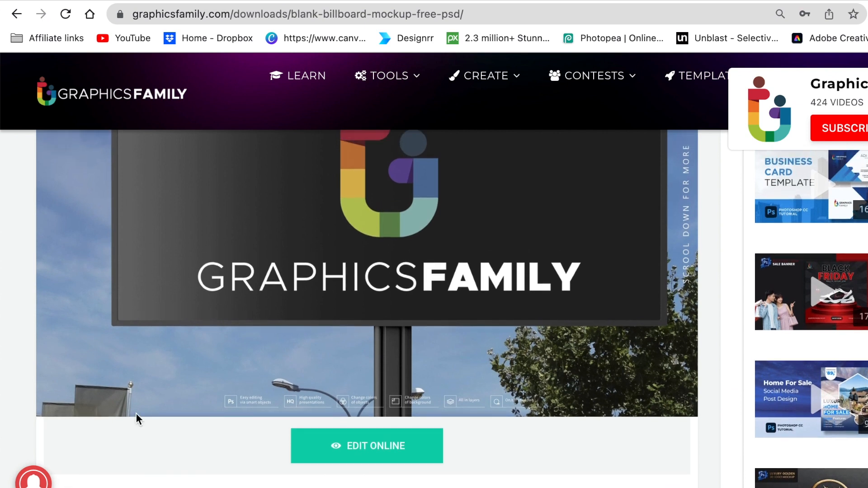
pyautogui.click(367, 446)
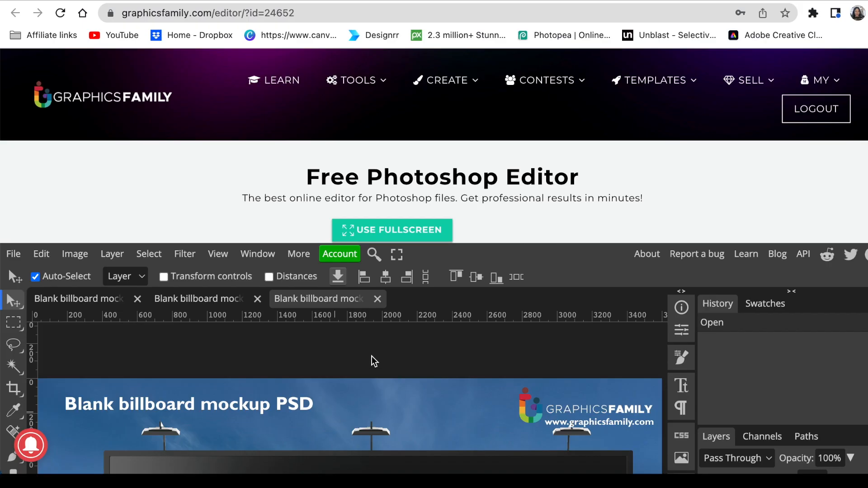
# Examine the billboard mockup's artwork and its layer structure in the online editor
pyautogui.scroll(-1, 460, 342)
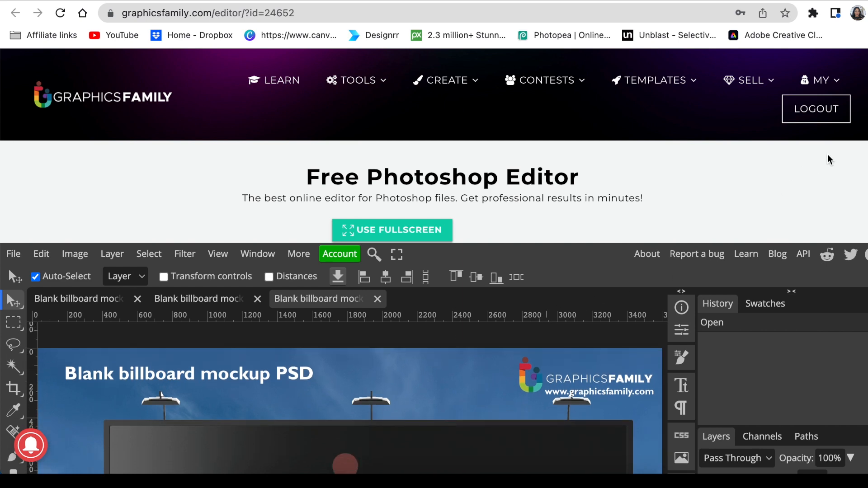
pyautogui.scroll(-5, 434, 271)
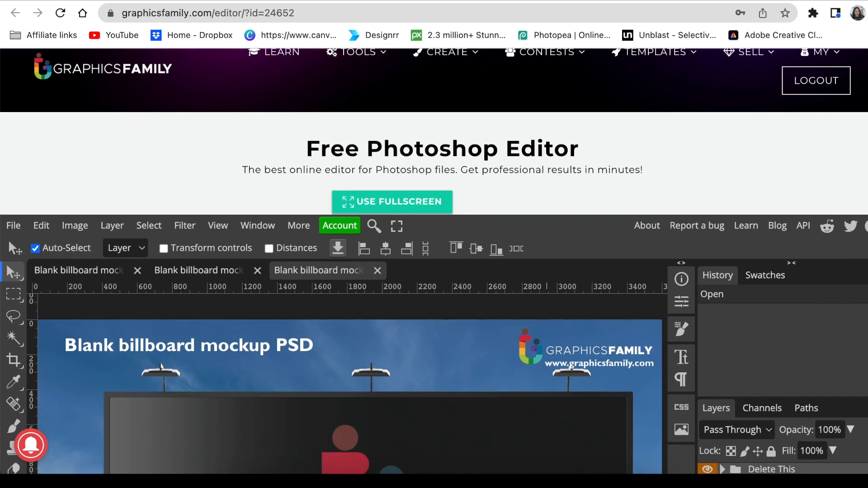
pyautogui.scroll(-2, 434, 297)
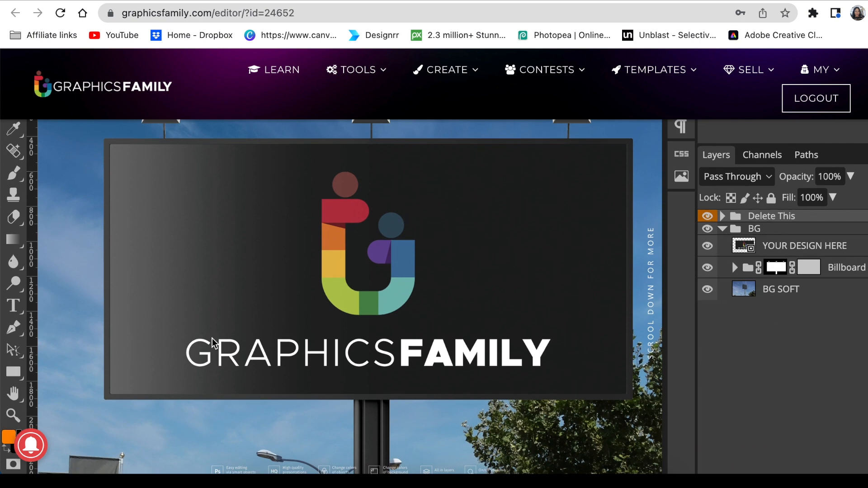
pyautogui.scroll(3, 777, 300)
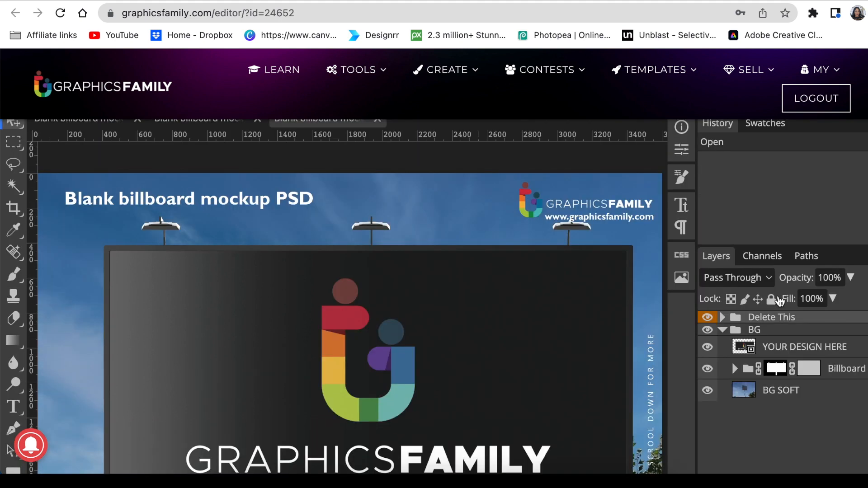
pyautogui.scroll(4, 777, 300)
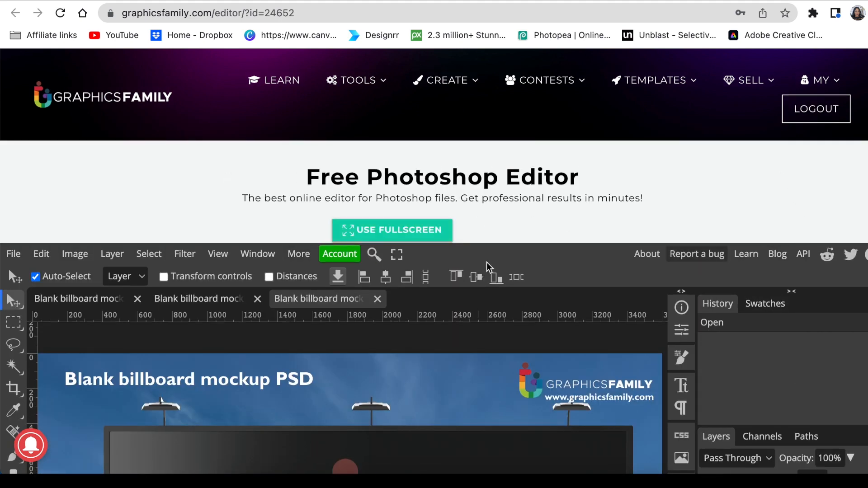
pyautogui.scroll(-5, 616, 309)
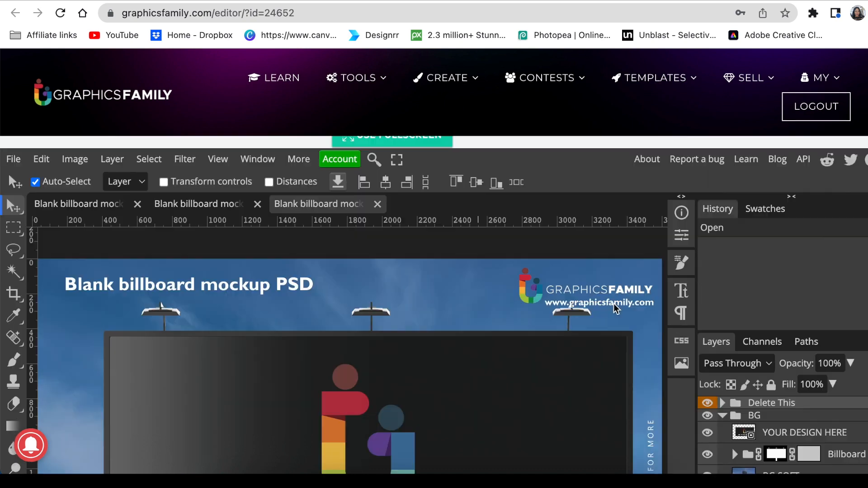
pyautogui.scroll(-2, 616, 309)
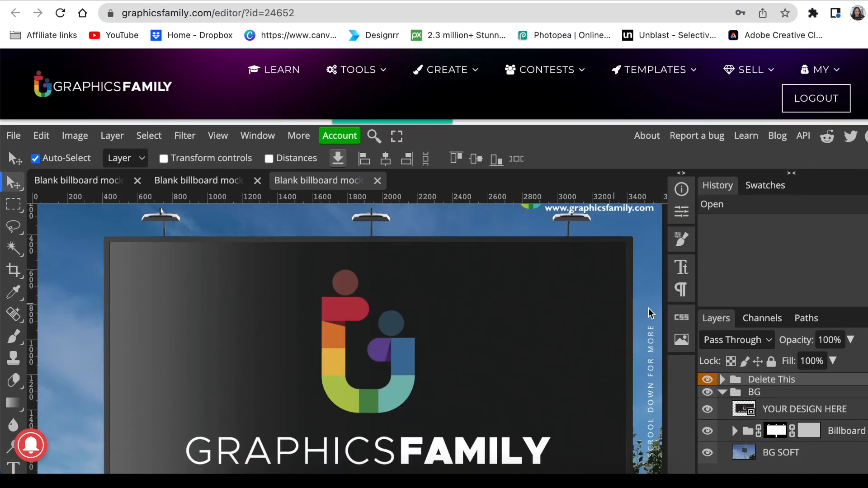
pyautogui.scroll(-5, 343, 316)
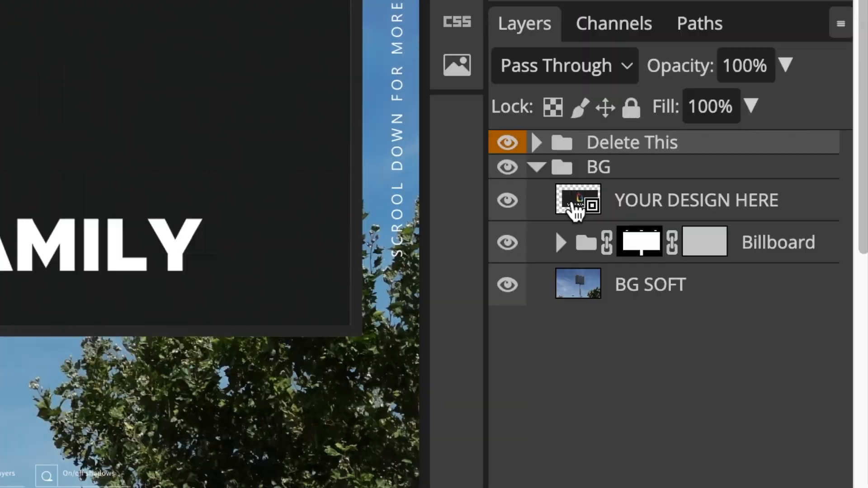
# Open the YOUR DESIGN HERE smart object for editing and hide its Layer 1 and Layer 2 artwork
pyautogui.click(589, 73)
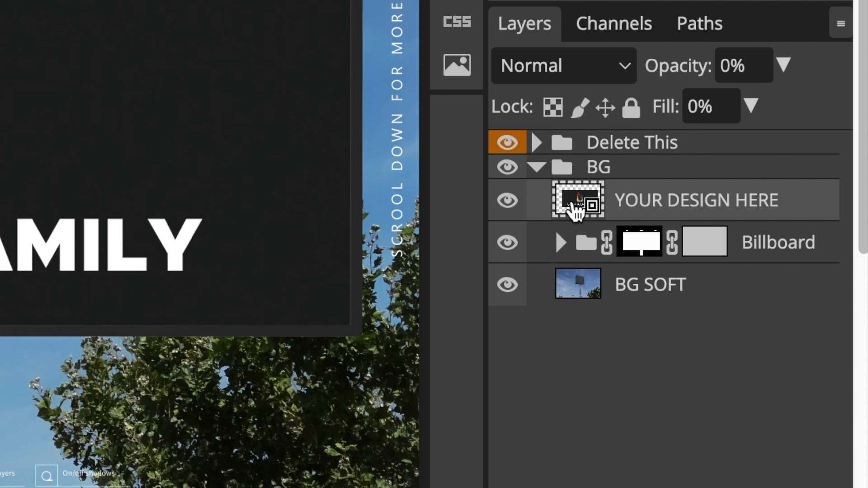
pyautogui.doubleClick(570, 204)
pyautogui.click(507, 182)
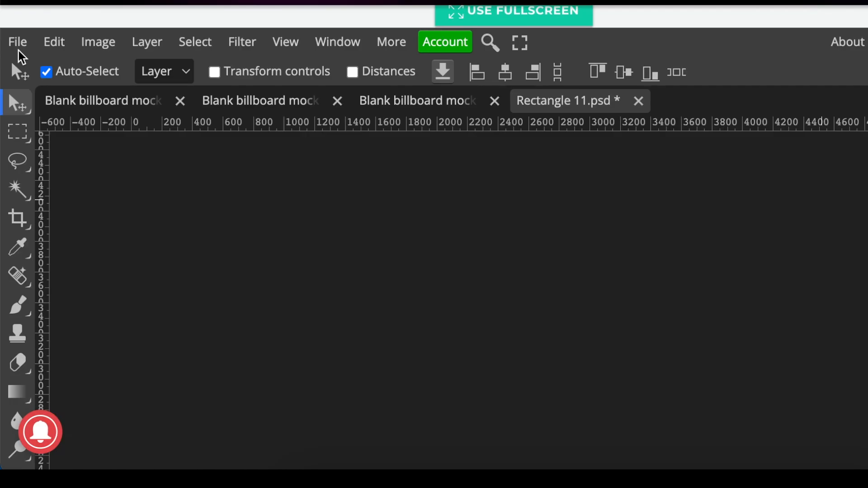
# Place the Brown Aesthetic Chocola...ost.png image from the Downloads folder into the smart object document
pyautogui.click(17, 42)
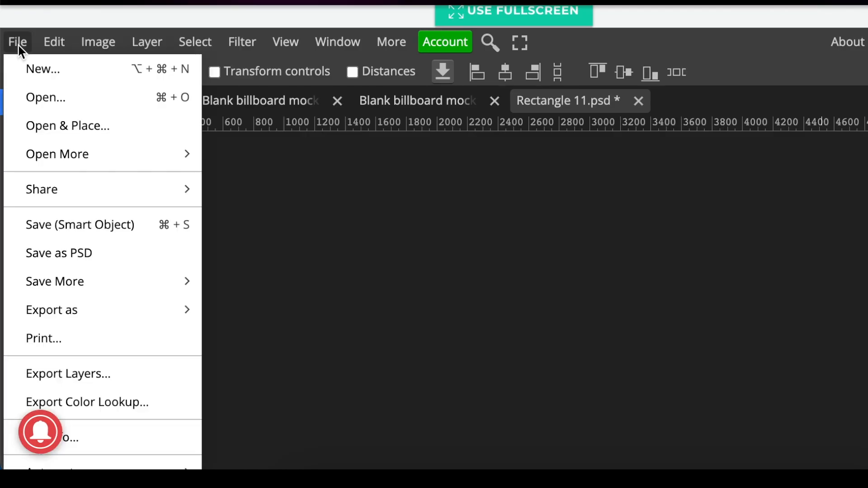
pyautogui.click(47, 131)
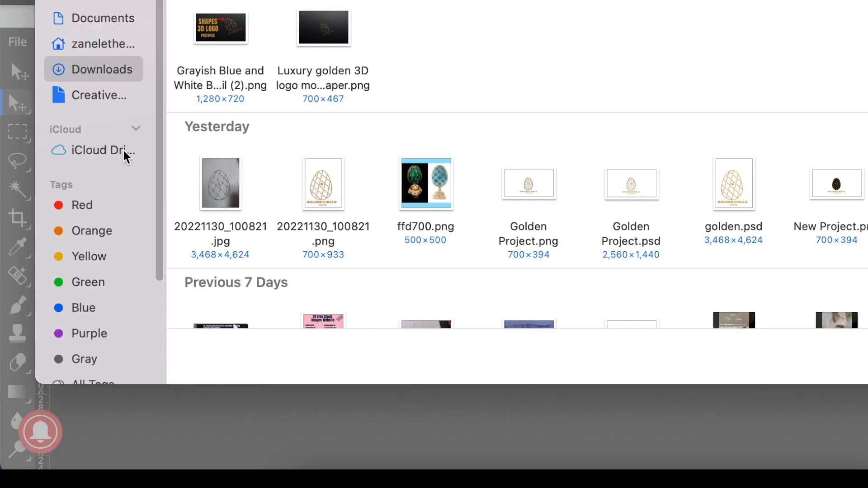
pyautogui.click(230, 74)
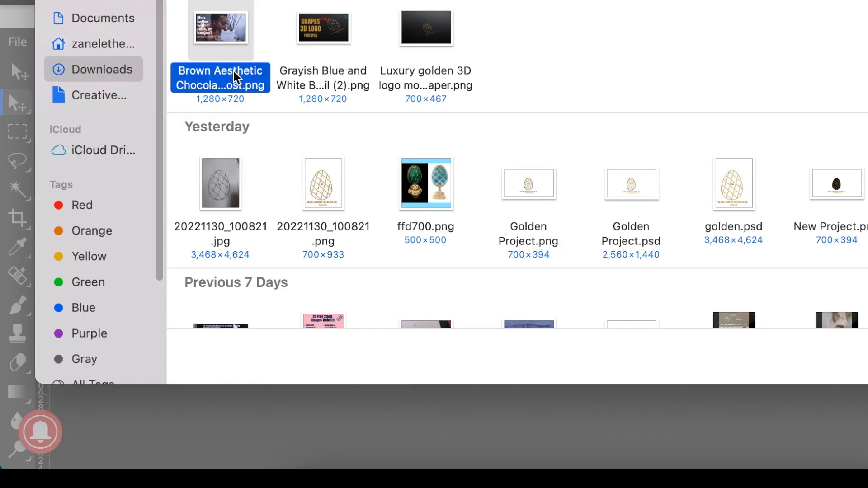
pyautogui.press('Return')
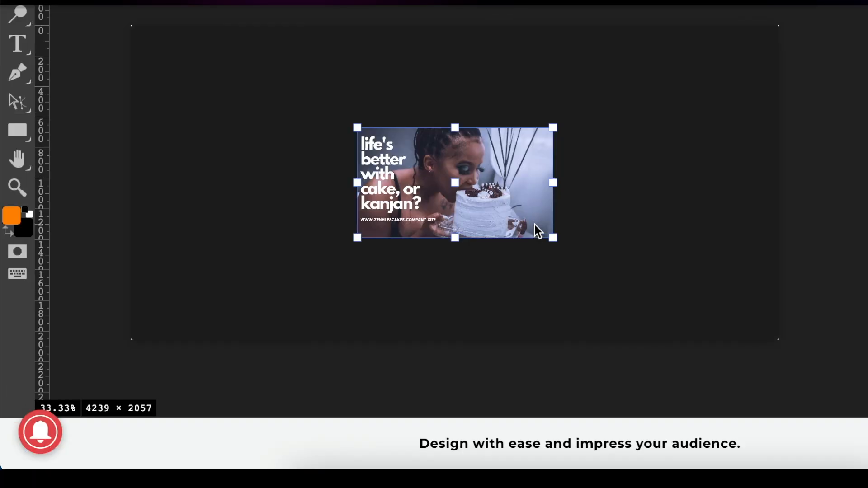
# Align the placed cake image with the canvas's upper-left corner, scaled to cover the whole canvas, and save the smart object
pyautogui.moveTo(482, 196); pyautogui.dragTo(259, 93)
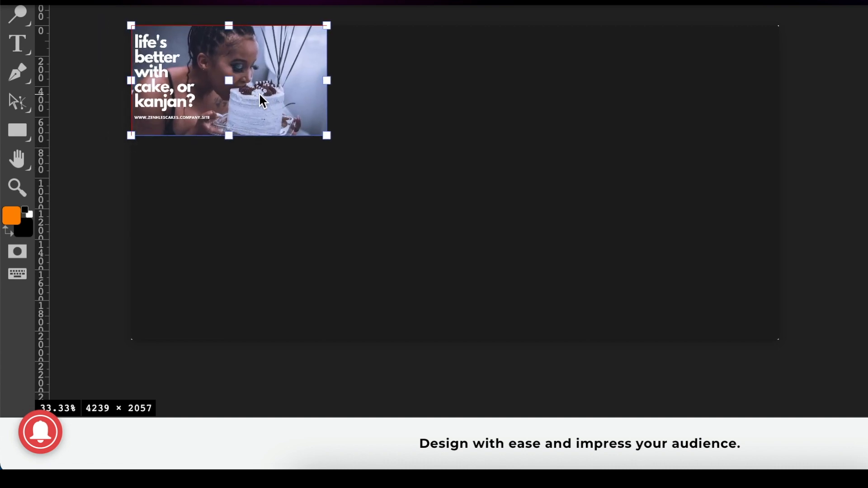
pyautogui.moveTo(328, 136); pyautogui.dragTo(778, 203)
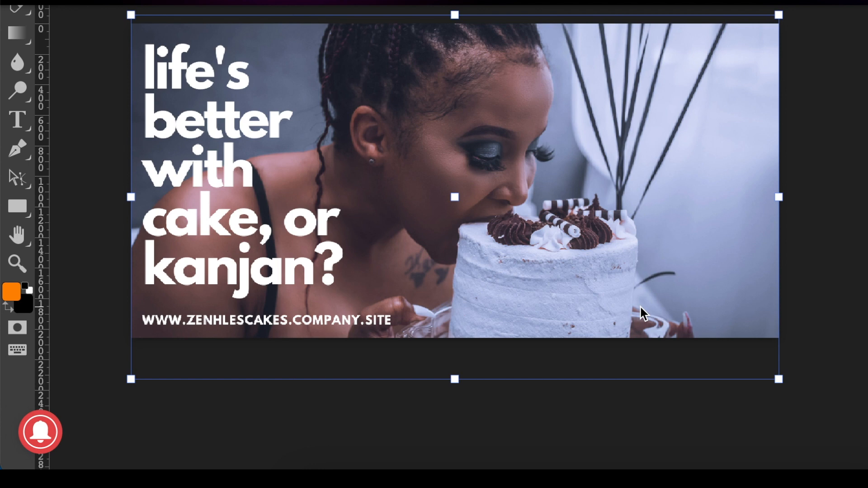
pyautogui.press('Return')
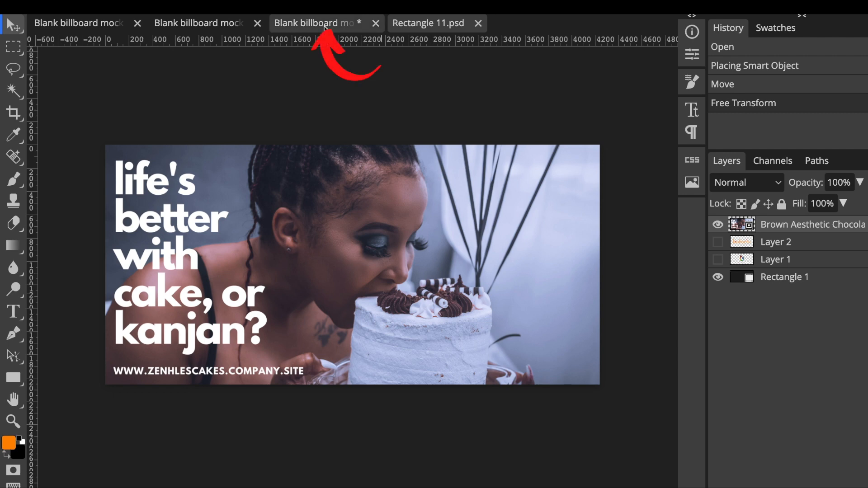
# Return to the billboard mockup document and check the new design on the billboard
pyautogui.click(324, 27)
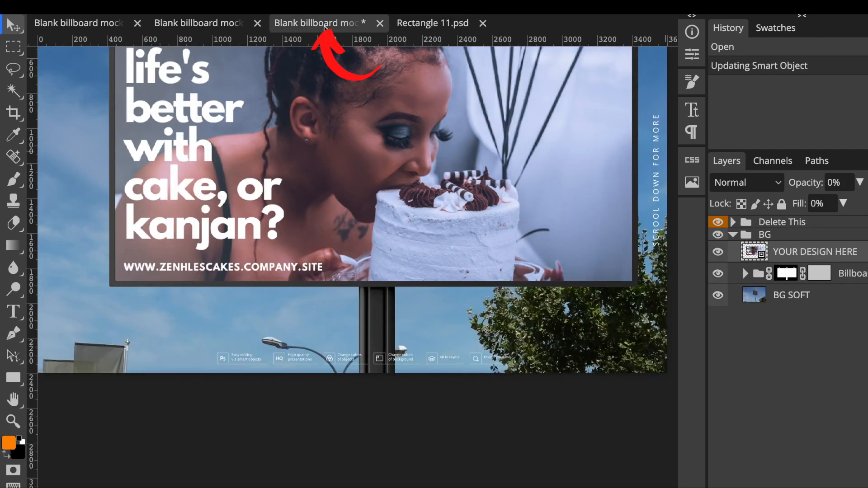
pyautogui.scroll(1, 350, 158)
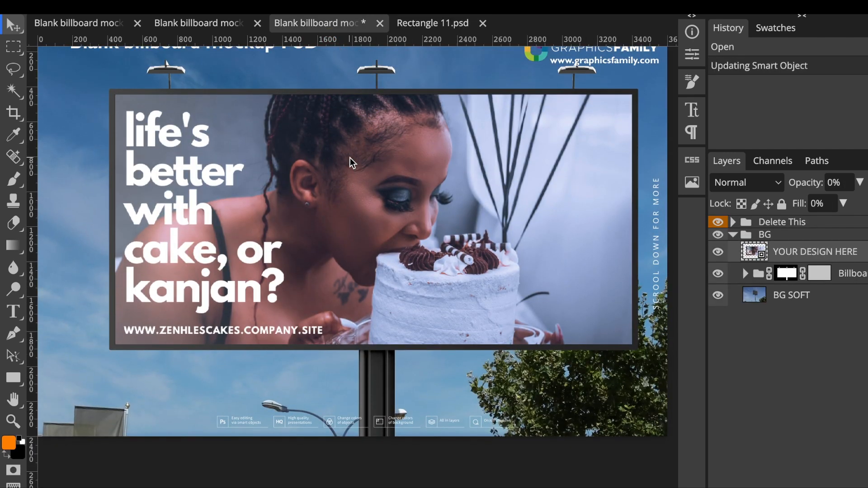
# Delete the Delete This layer group to remove the mockup title and GraphicsFamily branding from the billboard scene
pyautogui.scroll(4, 383, 213)
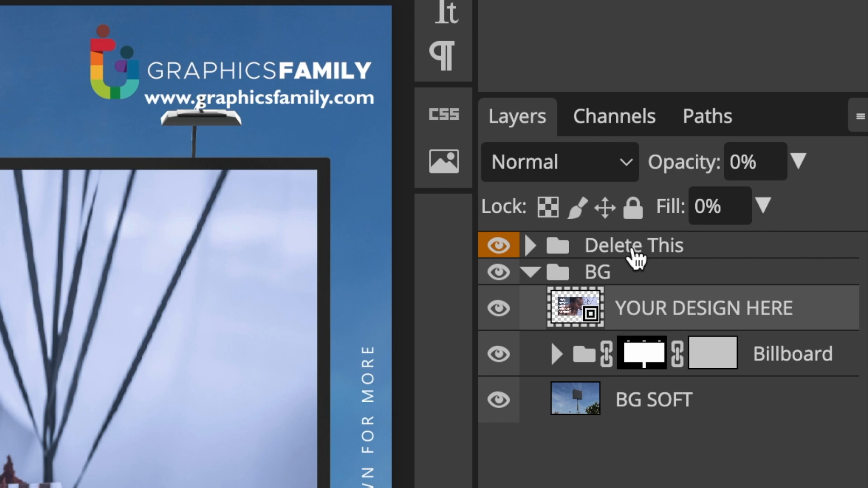
pyautogui.click(670, 252)
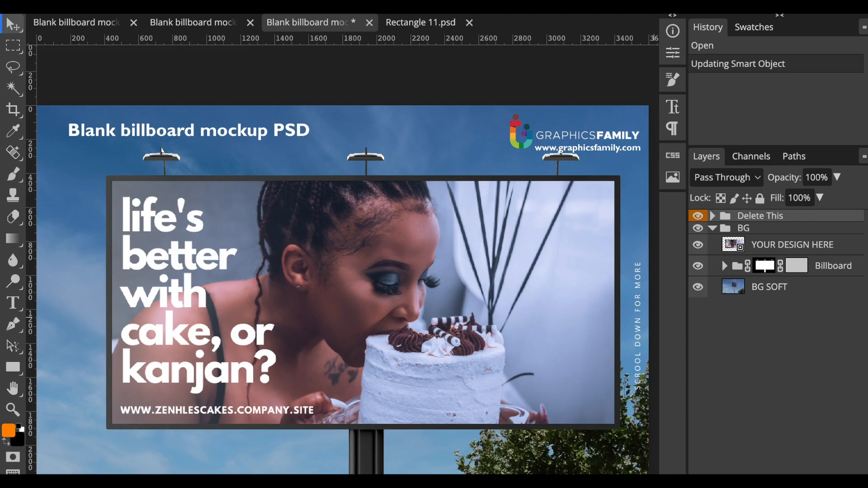
pyautogui.press('Delete')
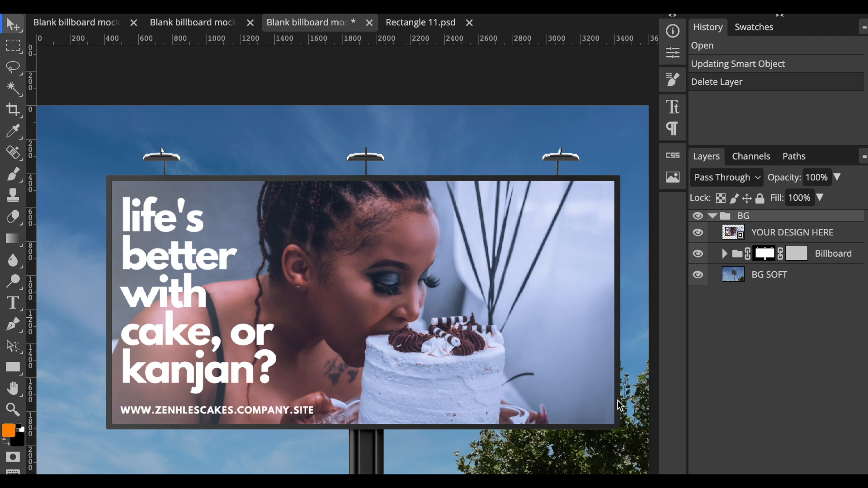
# Set up a PNG export of the billboard mockup with a width of 700 px, keeping its proportions
pyautogui.scroll(3, 74, 131)
pyautogui.click(13, 2)
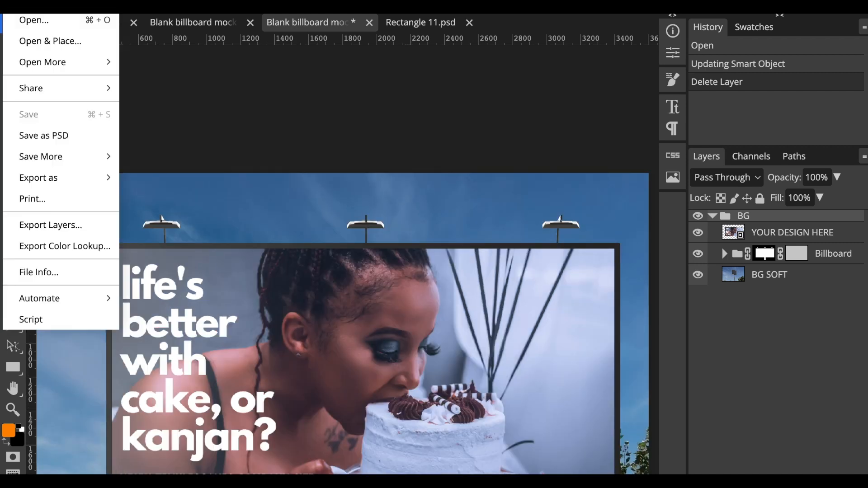
pyautogui.moveTo(53, 176)
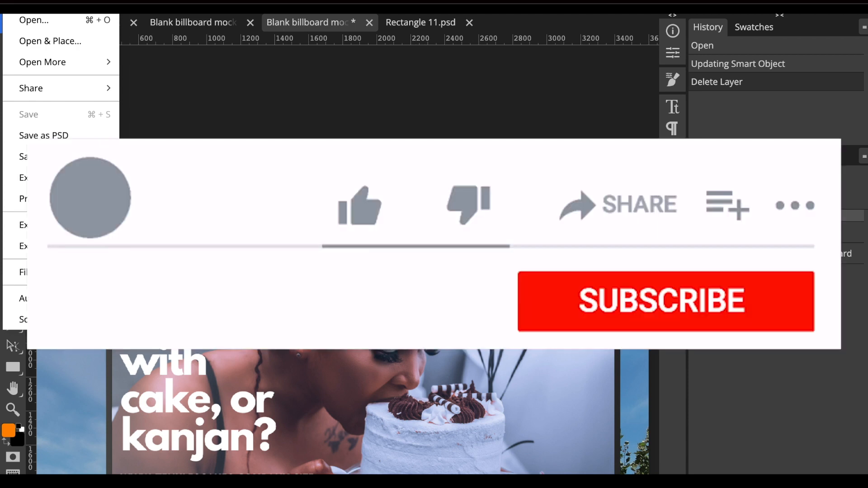
pyautogui.click(166, 181)
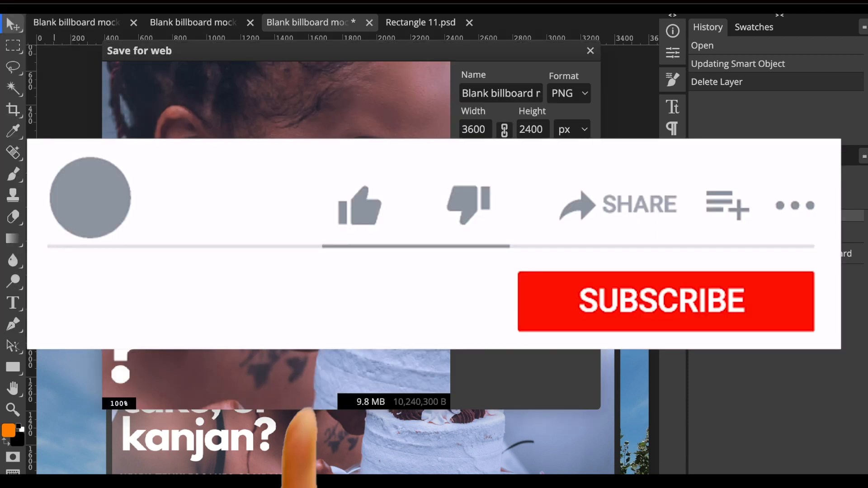
pyautogui.doubleClick(483, 129)
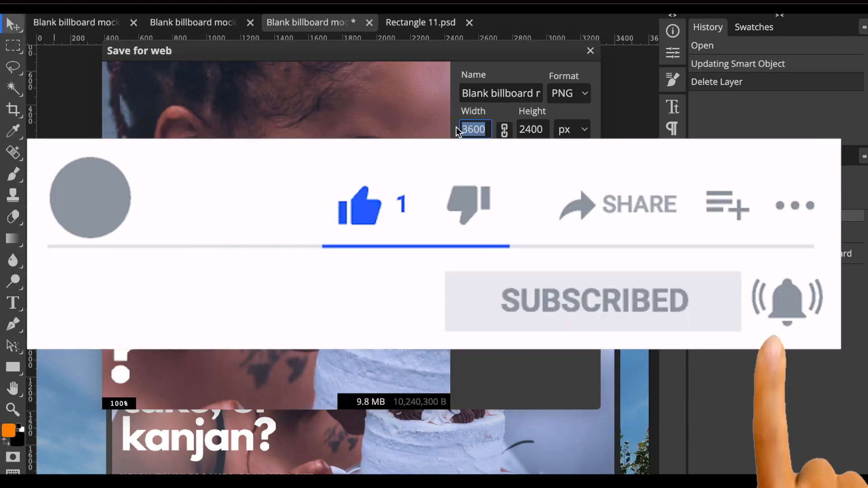
pyautogui.write('700')
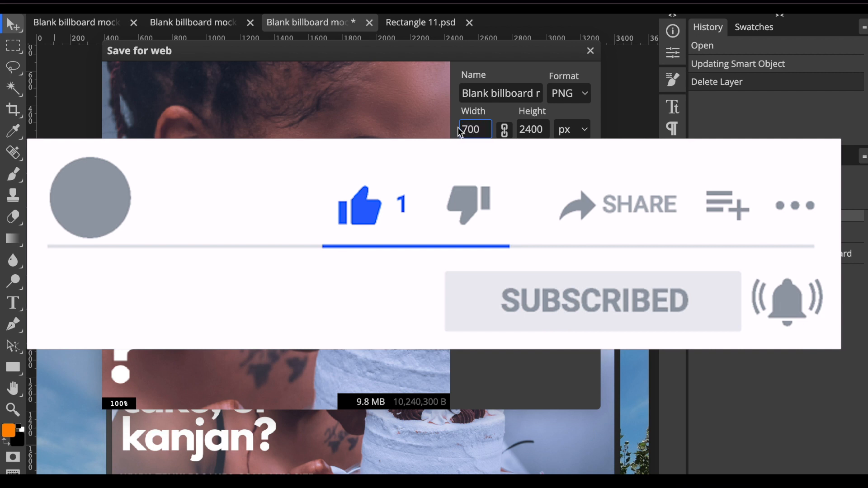
pyautogui.press('Tab')
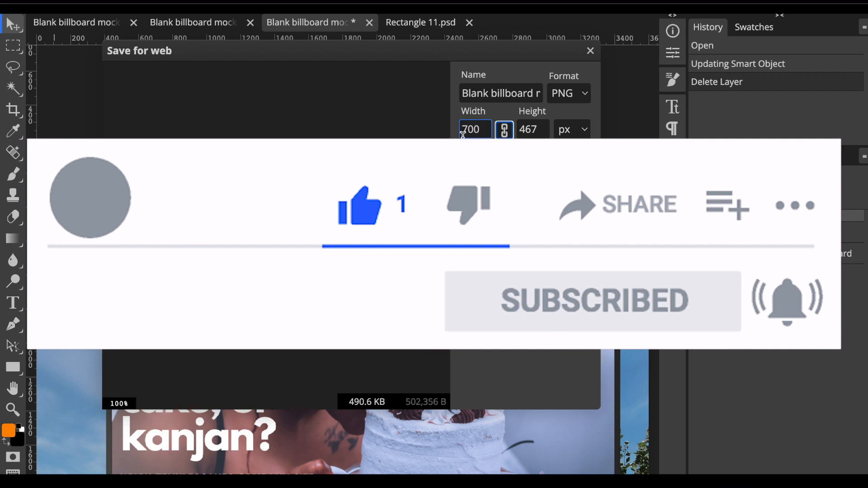